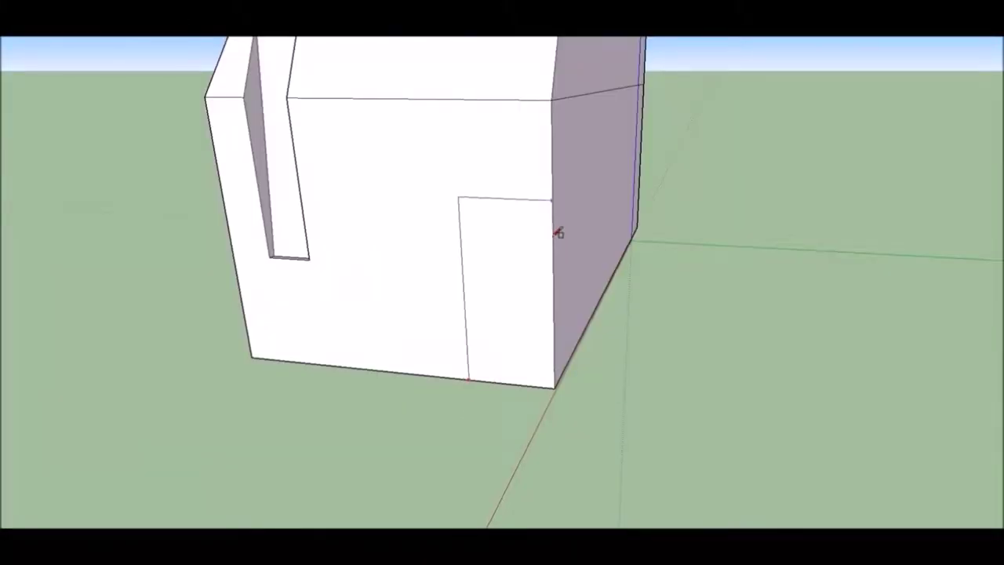
Scale the hull's top rectangular face inward into a bevelled inset panel
middle_click_drag(342, 297, 487, 267)
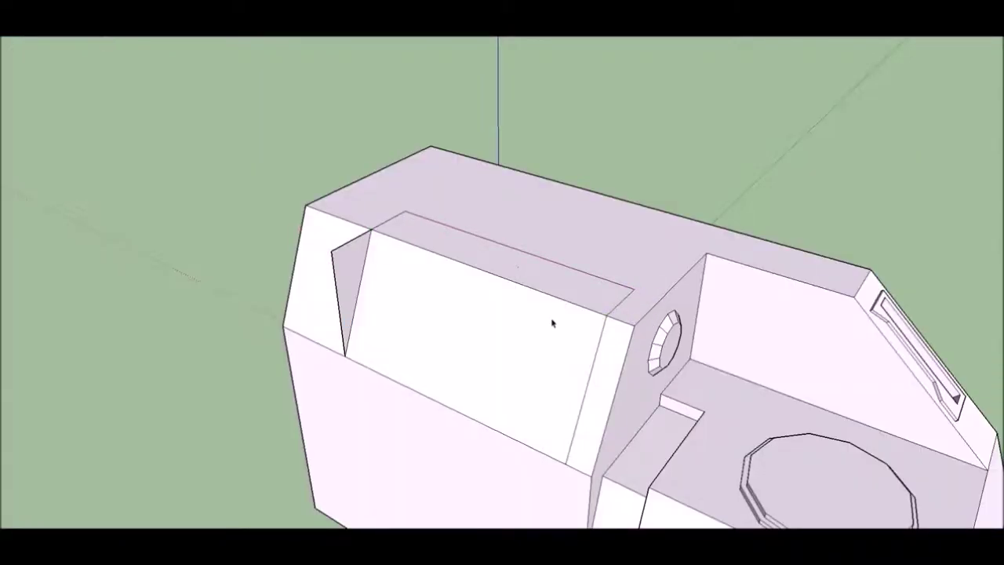
left_click(455, 298)
mouse_move(455, 298)
middle_mouse_down()
mouse_move(403, 269)
mouse_move(651, 297)
middle_mouse_up()
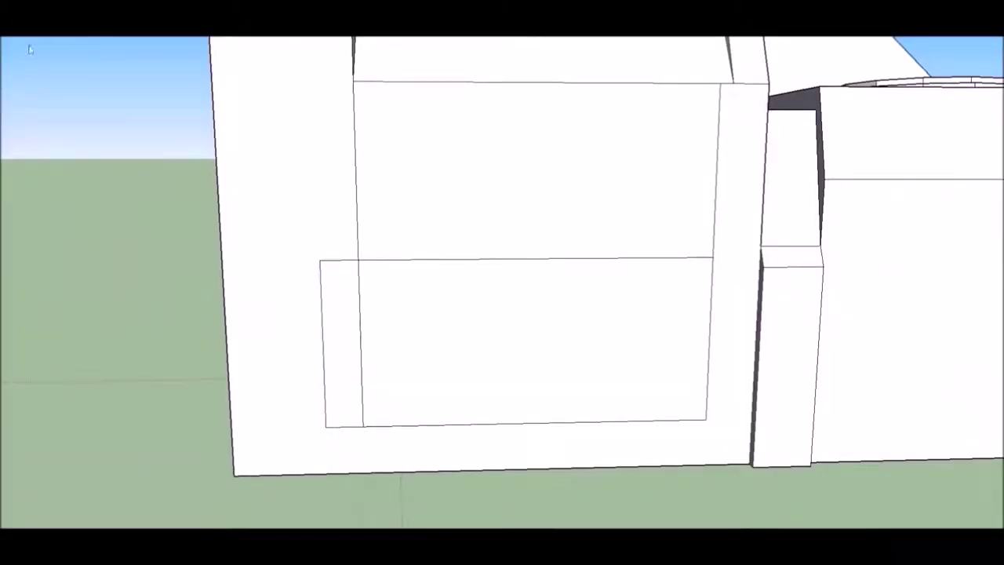
left_click(412, 354)
left_click_drag(329, 266, 522, 348, "ctrl")
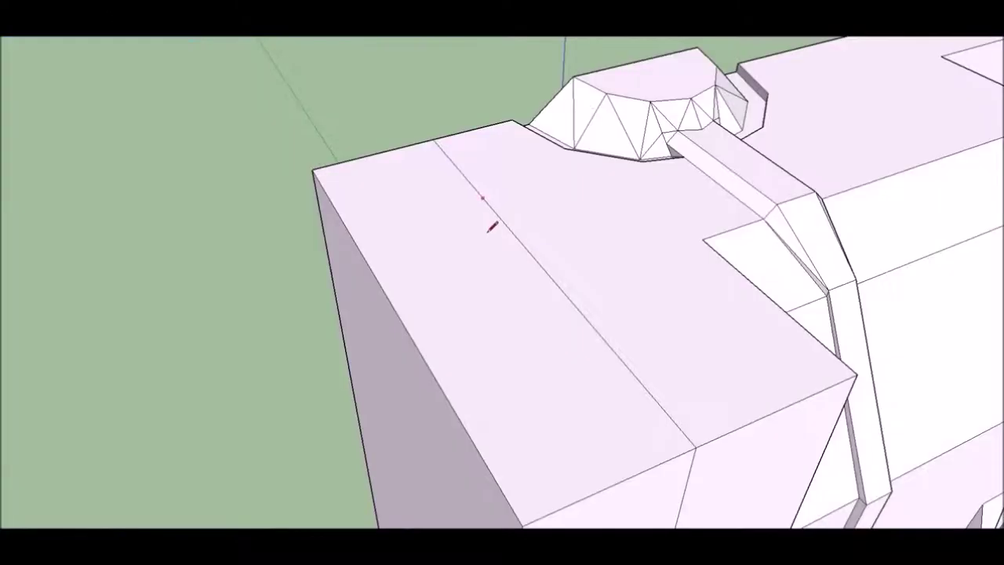
Orbit the view to inspect the hull from below
mouse_move(541, 192)
middle_mouse_down()
mouse_move(449, 248)
mouse_move(536, 327)
mouse_move(446, 168)
mouse_move(540, 471)
mouse_move(400, 272)
middle_mouse_up()
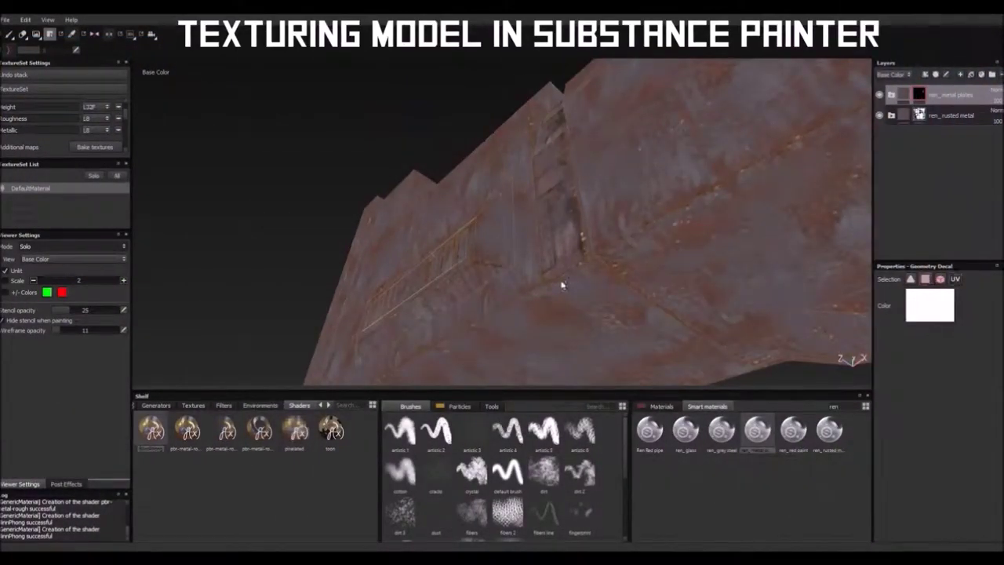
Orbit and zoom around the textured hull, inspecting the front door's circular plate and side
mouse_move(561, 285)
left_mouse_down("alt")
mouse_move(522, 305)
mouse_move(673, 244)
mouse_move(486, 325)
mouse_move(362, 339)
mouse_move(415, 274)
mouse_move(385, 262)
mouse_move(403, 319)
mouse_move(471, 279)
mouse_move(366, 144)
mouse_move(475, 293)
mouse_move(468, 240)
mouse_move(374, 212)
mouse_move(526, 251)
mouse_move(589, 205)
left_mouse_up("alt")
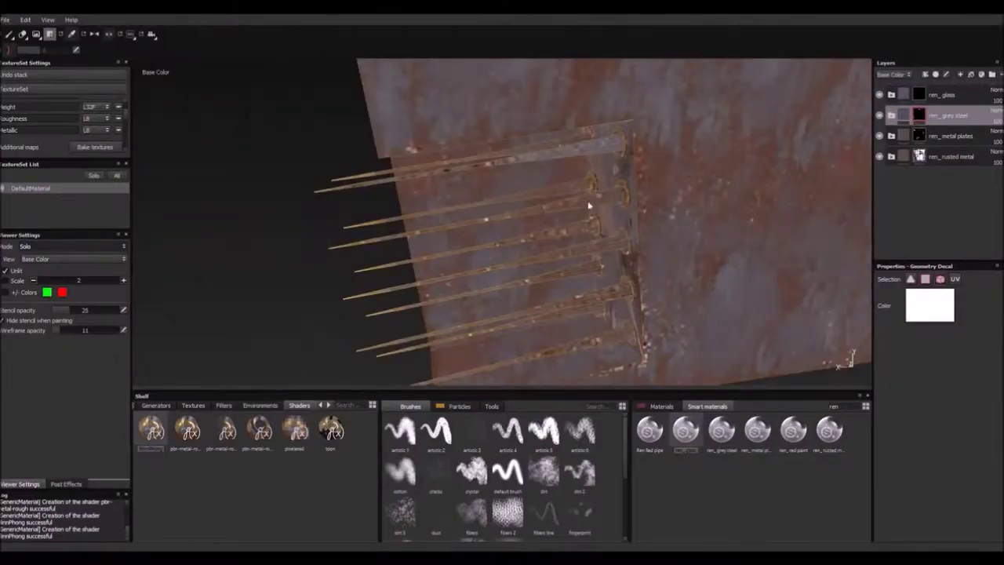
mouse_move(706, 236)
left_mouse_down("alt")
mouse_move(489, 201)
mouse_move(601, 193)
mouse_move(829, 204)
left_mouse_up("alt")
mouse_move(947, 285)
left_mouse_down("alt")
mouse_move(442, 179)
mouse_move(401, 157)
mouse_move(733, 193)
mouse_move(549, 182)
left_mouse_up("alt")
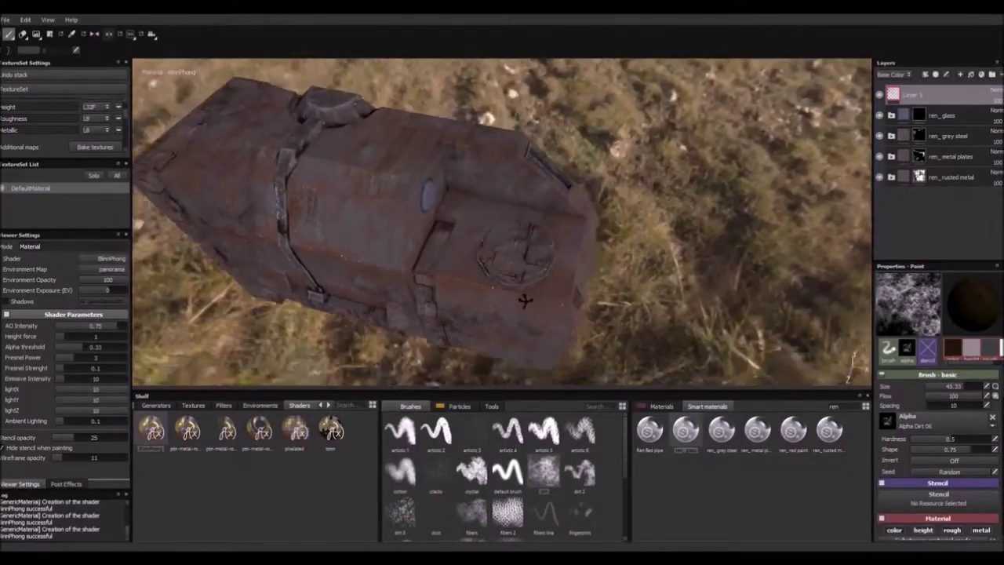
mouse_move(525, 301)
left_mouse_down("alt")
mouse_move(314, 231)
mouse_move(827, 237)
mouse_move(751, 249)
mouse_move(751, 297)
mouse_move(605, 285)
mouse_move(620, 267)
left_mouse_up("alt")
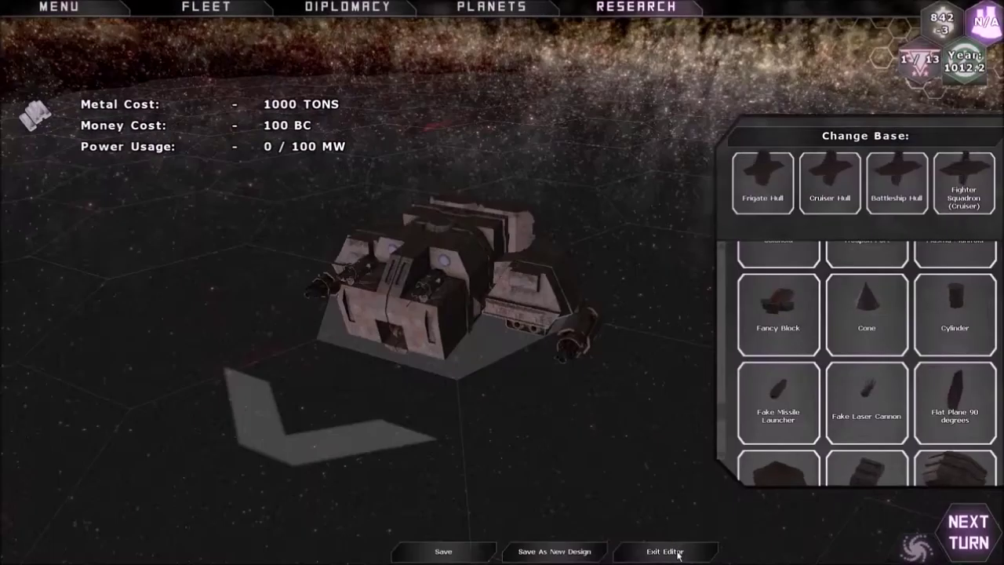
Exit the ship editor and scroll down through the Ship Designs list
left_click(678, 552)
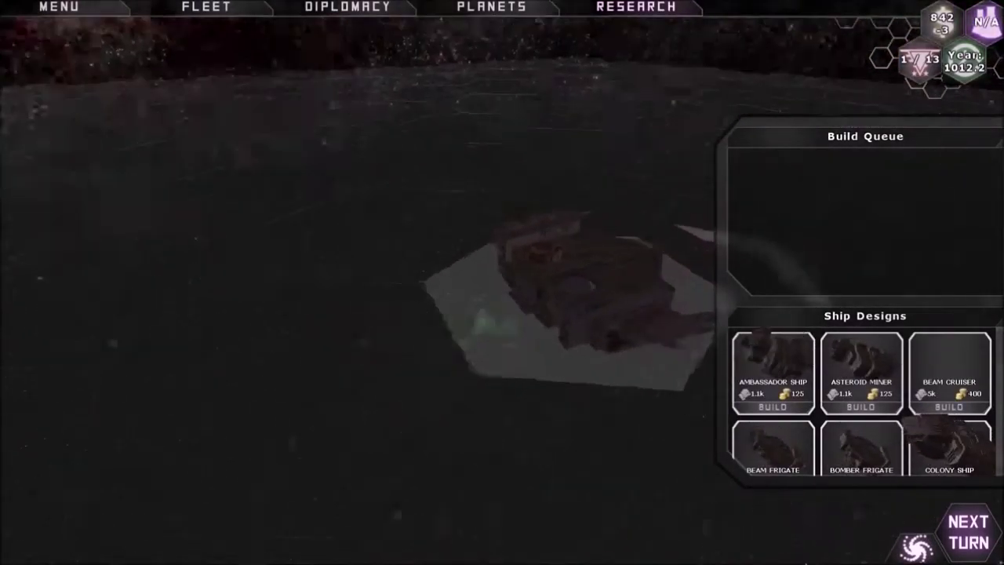
scroll(872, 400, "down", 3)
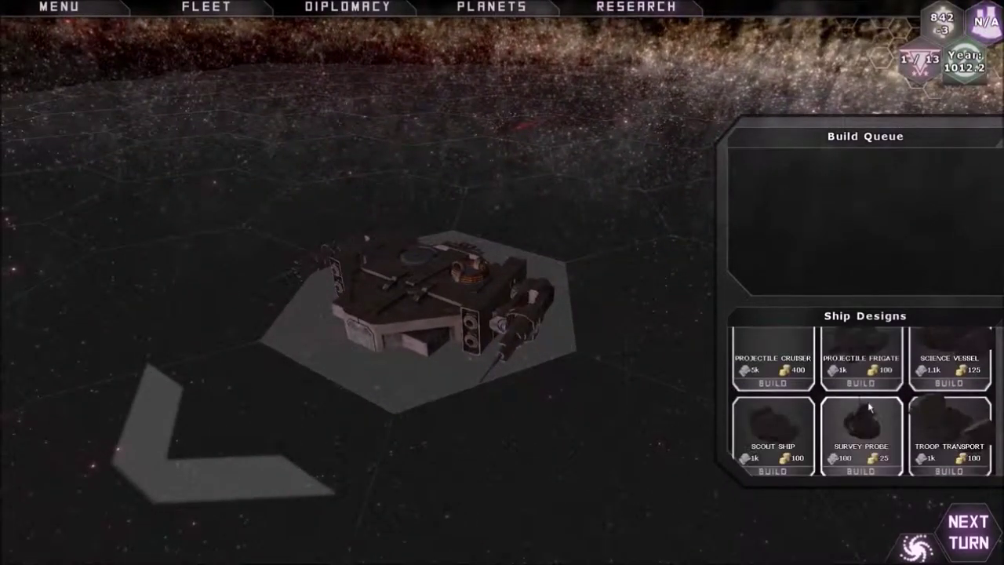
scroll(873, 400, "down", 2)
scroll(957, 390, "down", 3)
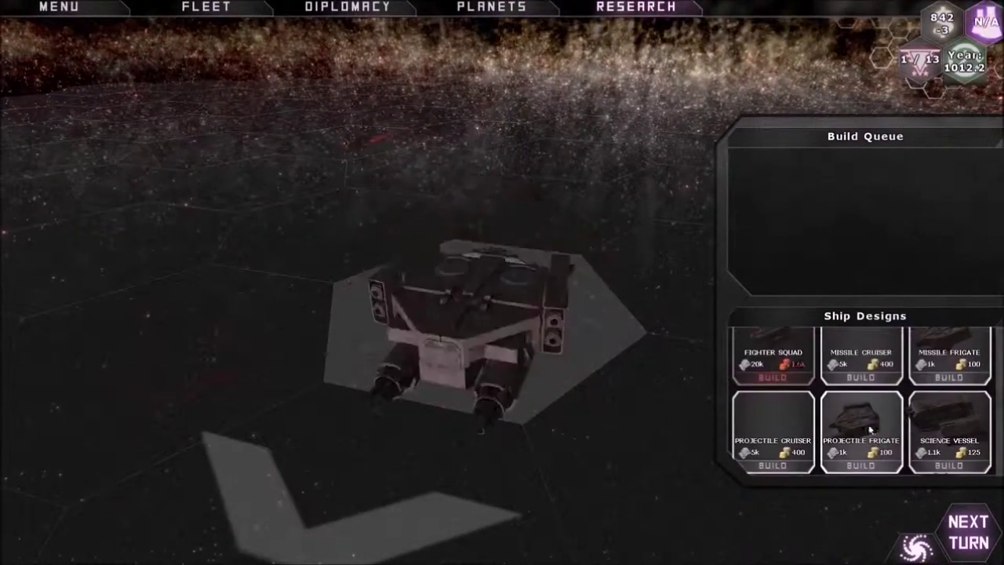